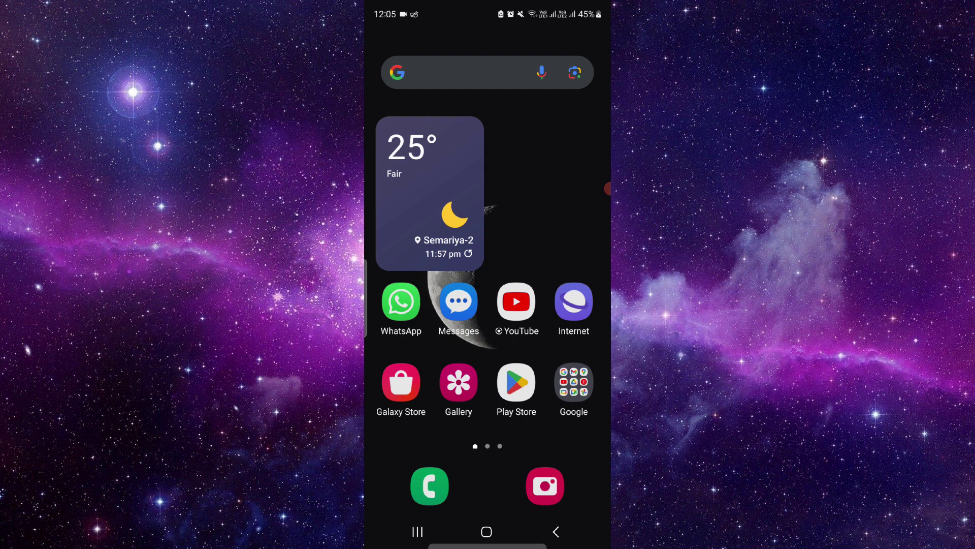
Launch Retro from the second page of the app drawer to reach its Week 9 feed
{"action": "mouse_move", "coordinate": [488, 382]}
{"action": "left_mouse_down"}
{"action": "mouse_move", "coordinate": [487, 228]}
{"action": "mouse_move", "coordinate": [487, 381]}
{"action": "left_mouse_up"}
{"action": "left_click_drag", "start_coordinate": [487, 420], "coordinate": [488, 229]}
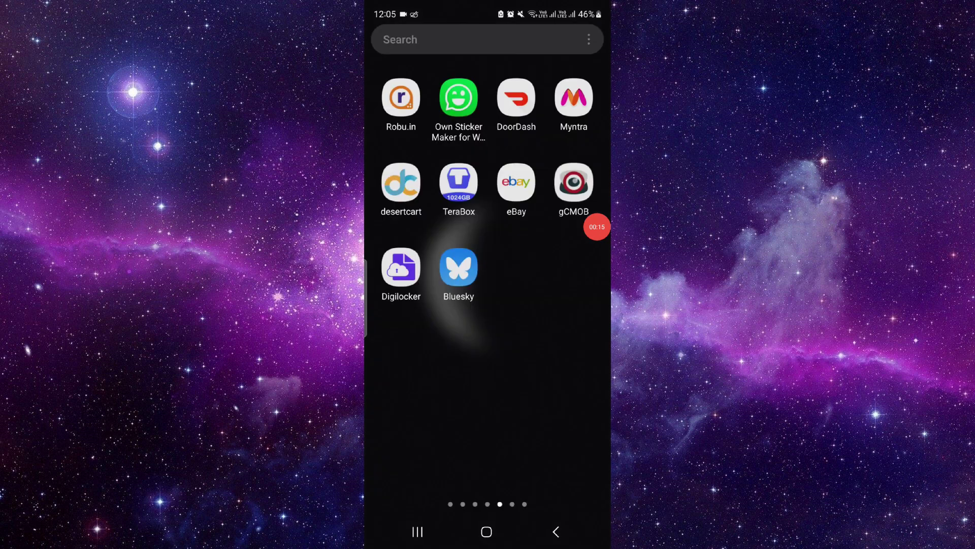
{"action": "left_click_drag", "start_coordinate": [571, 266], "coordinate": [397, 268]}
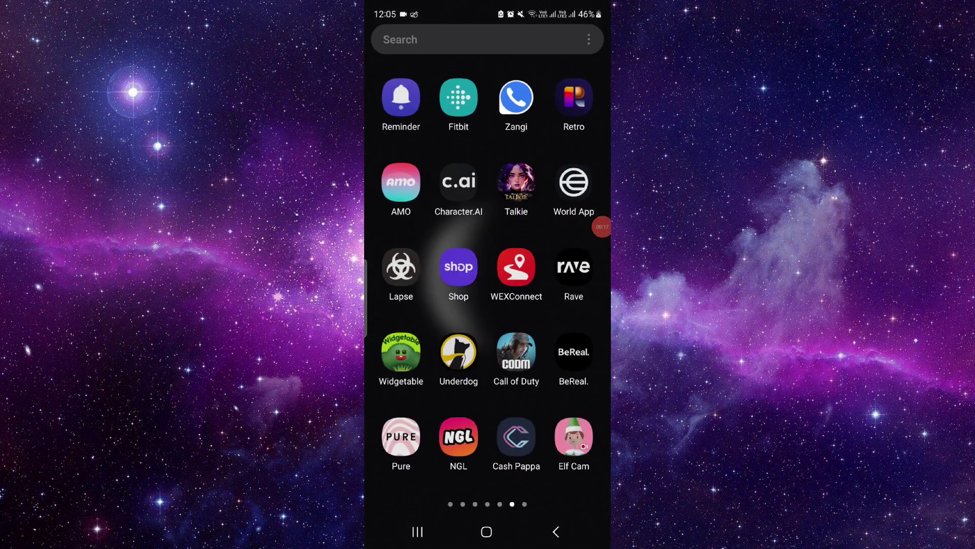
{"action": "left_click", "coordinate": [573, 96]}
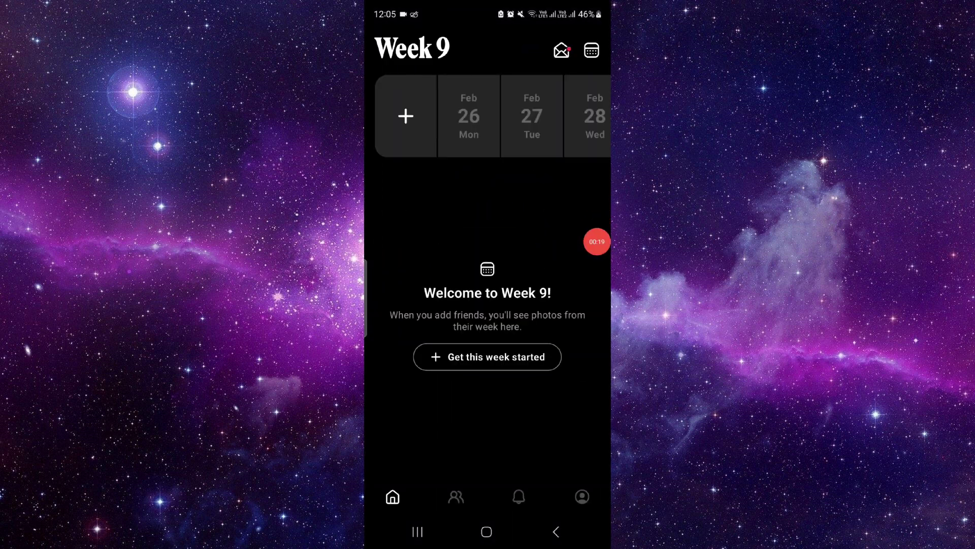
Show antii's profile page with the Week 9, 8 and 7 photo rows
{"action": "left_click", "coordinate": [582, 497]}
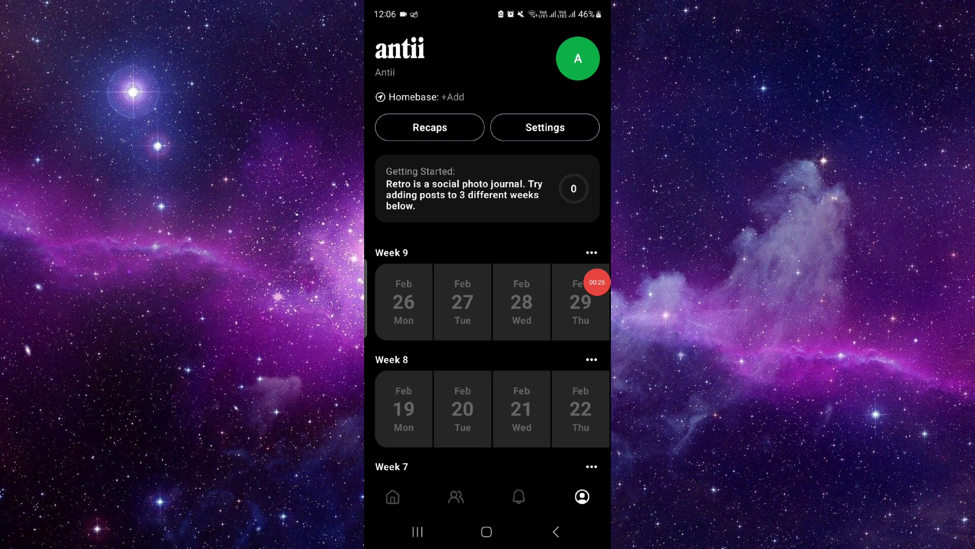
{"action": "scroll", "coordinate": [487, 302], "scroll_direction": "right", "scroll_amount": 2}
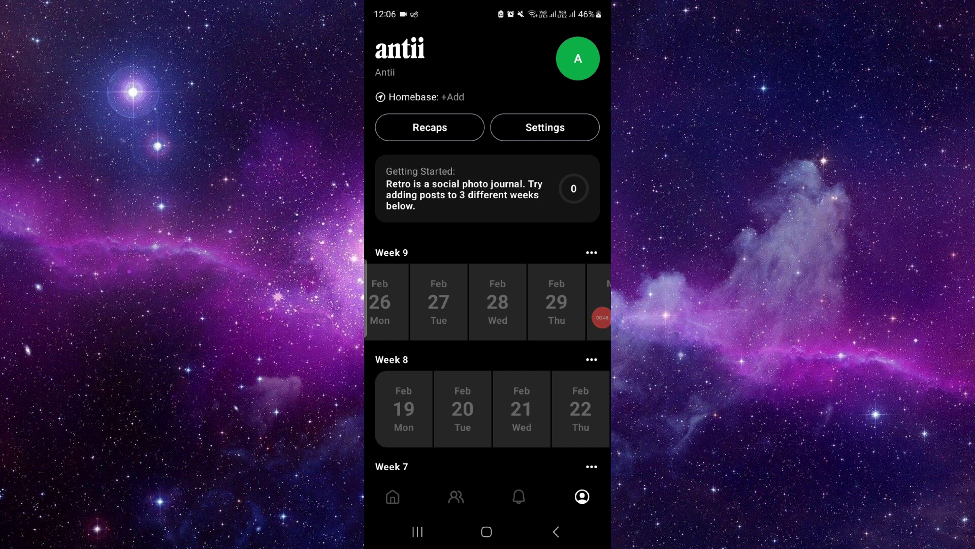
Swipe Retro away in the recent apps overview and return to the Android home screen
{"action": "left_click", "coordinate": [418, 532]}
{"action": "left_click", "coordinate": [486, 532]}
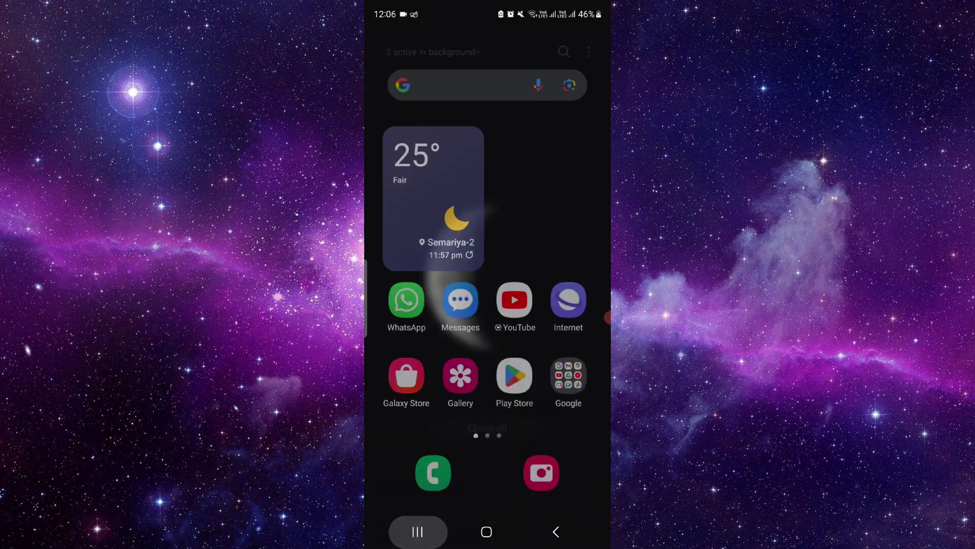
{"action": "left_click", "coordinate": [418, 532]}
{"action": "left_click_drag", "start_coordinate": [486, 305], "coordinate": [486, 115]}
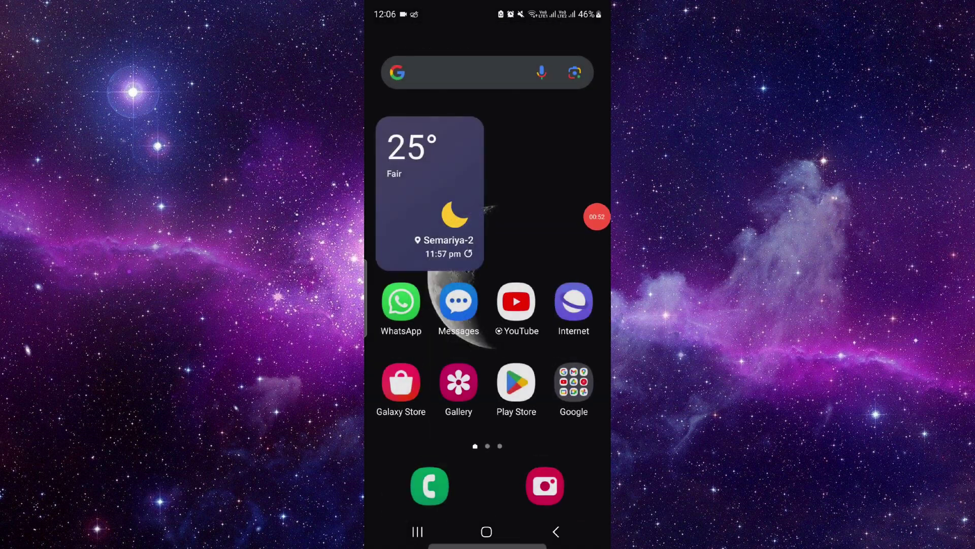